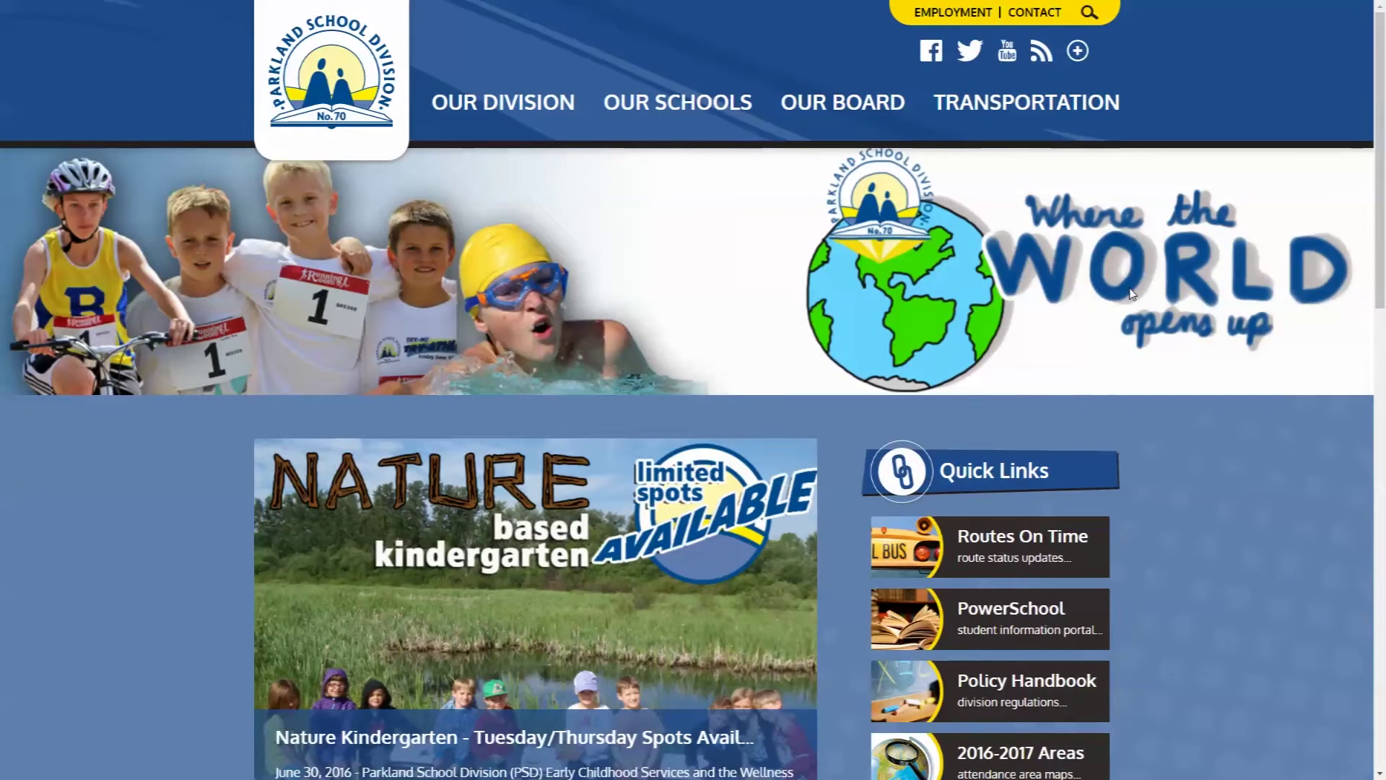
pyautogui.scroll(-1, 1129, 288)
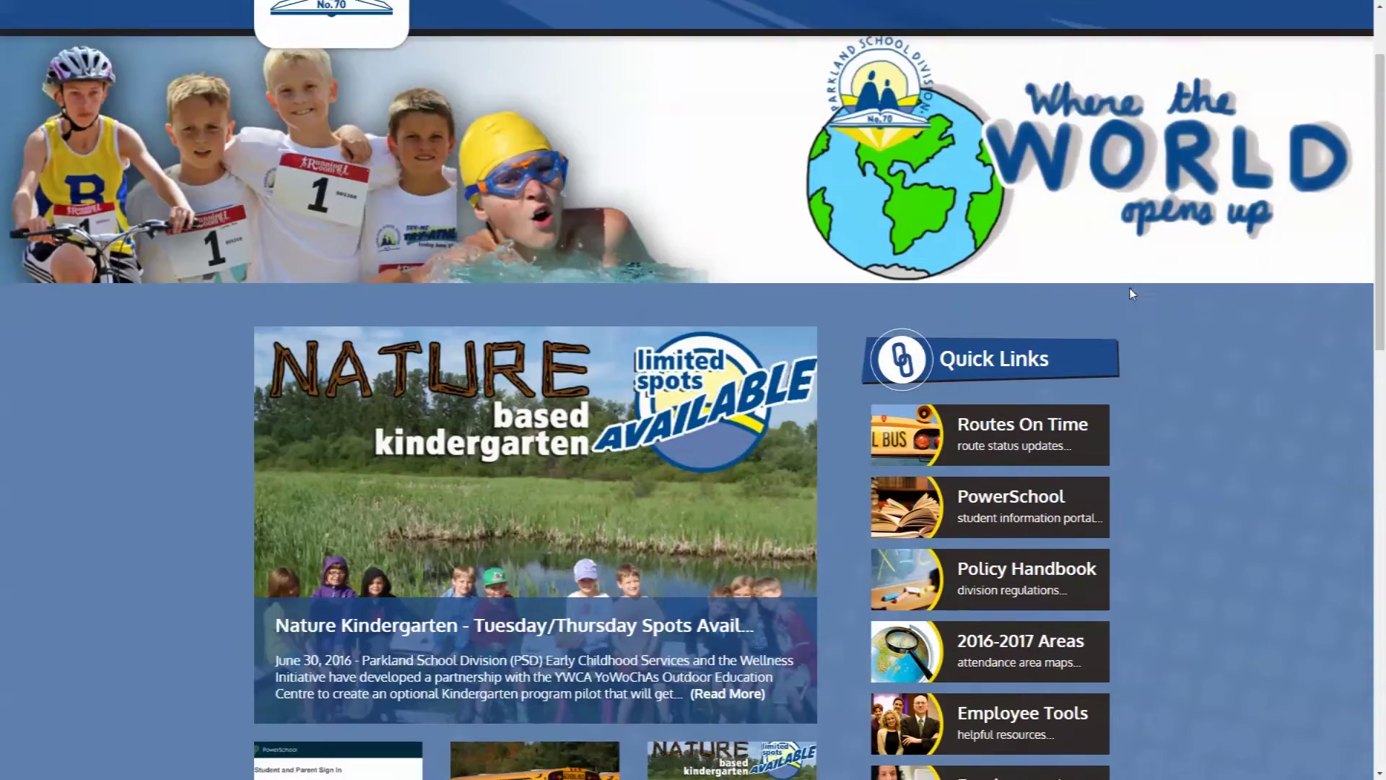
pyautogui.scroll(-3, 1163, 308)
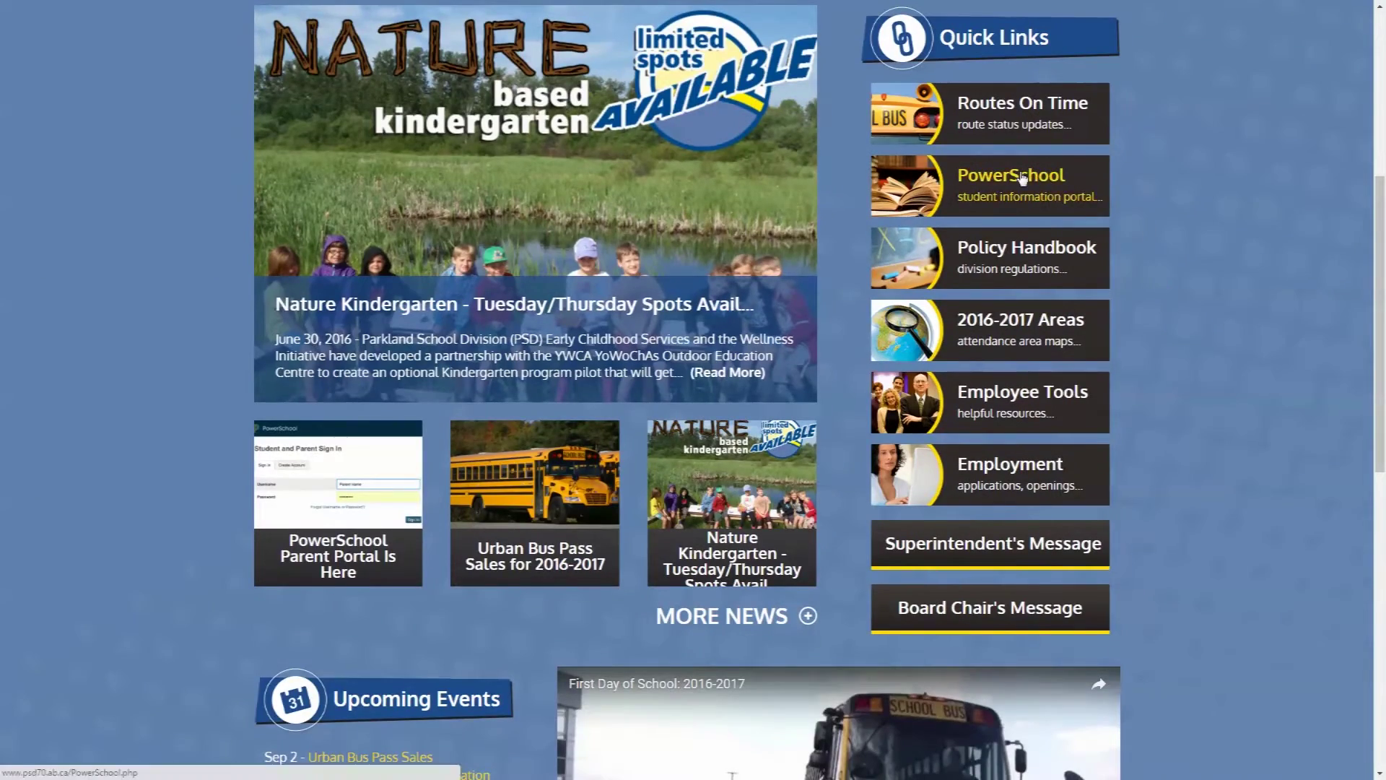
# Follow the PowerSchool quick link to the Student and Parent Sign In page
pyautogui.click(1022, 179)
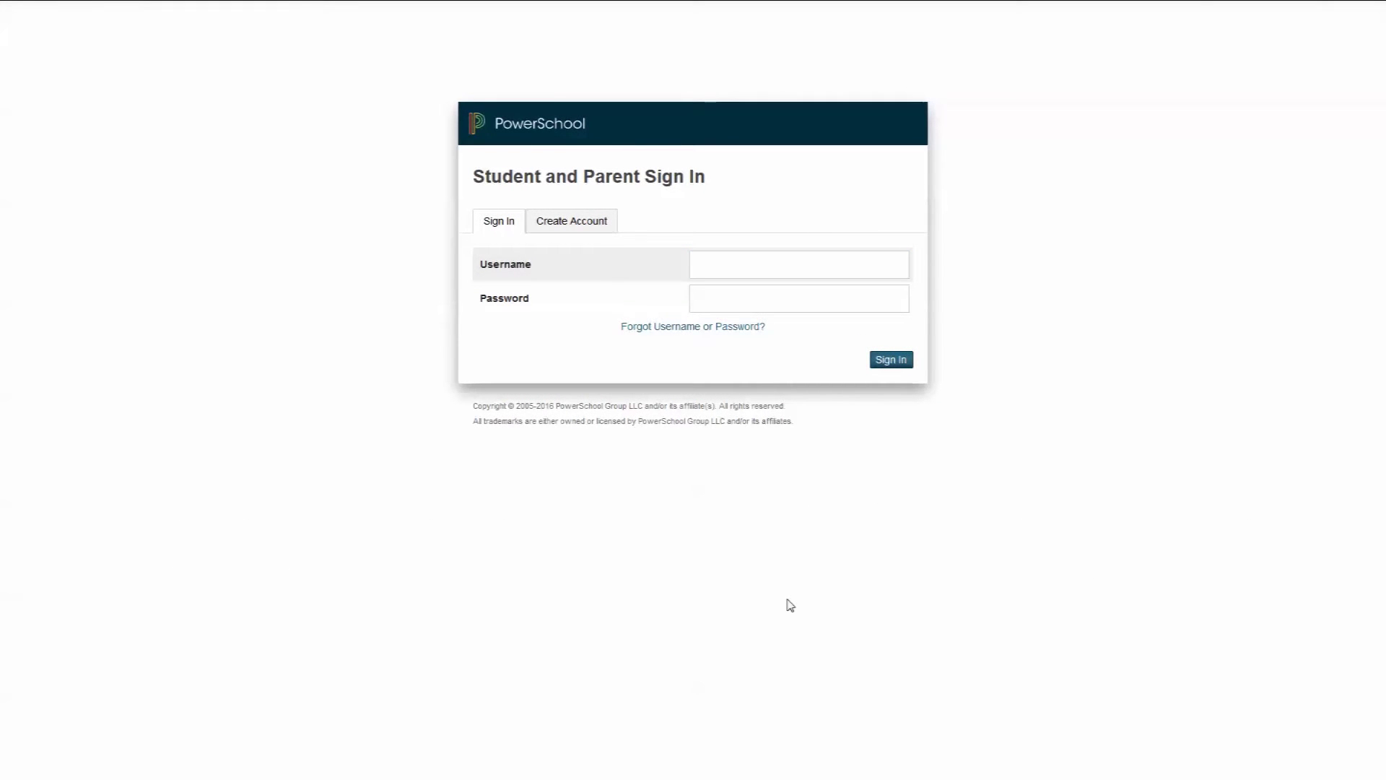
# Sign in with the parent username and password to reach the Grades and Attendance page
pyautogui.click(735, 267)
pyautogui.write('psdparent')
pyautogui.press('Tab')
pyautogui.write('****')
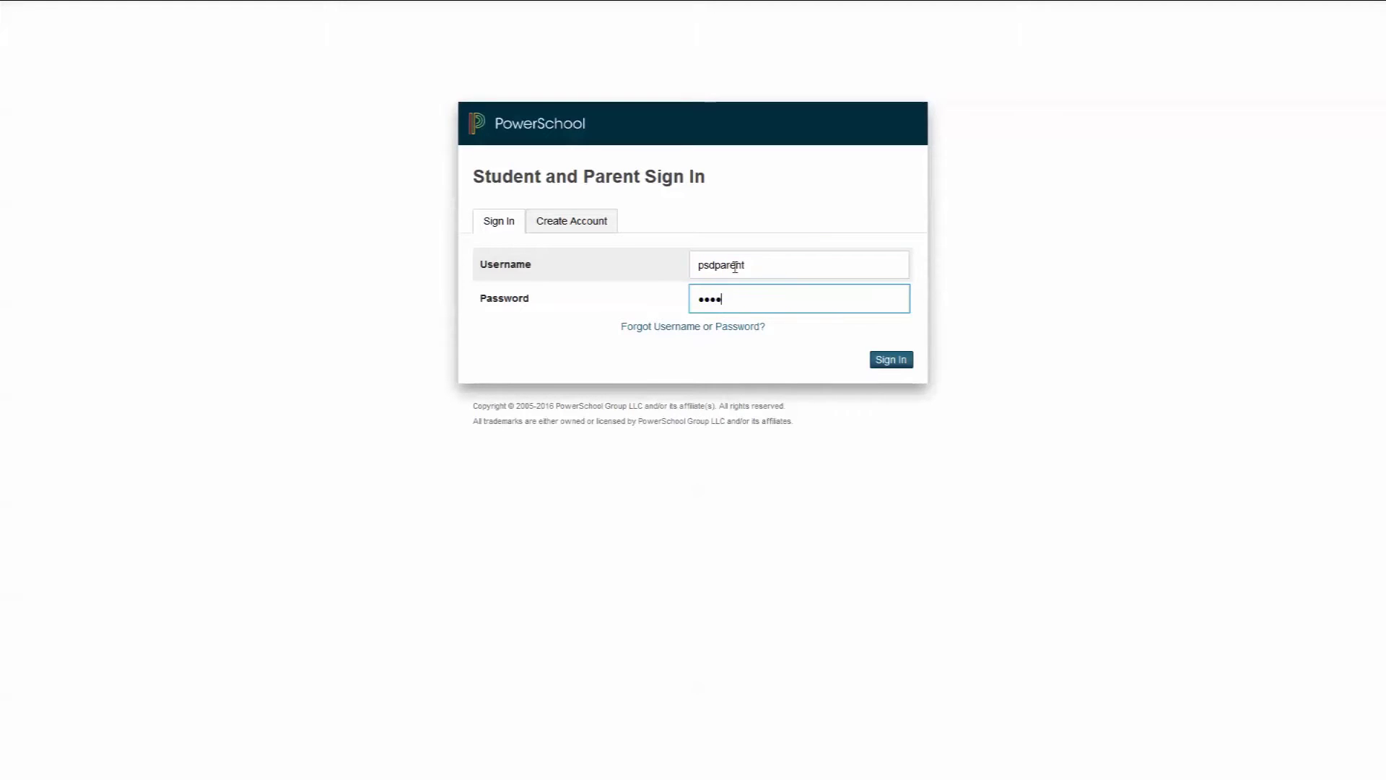
pyautogui.write('**')
pyautogui.click(601, 223)
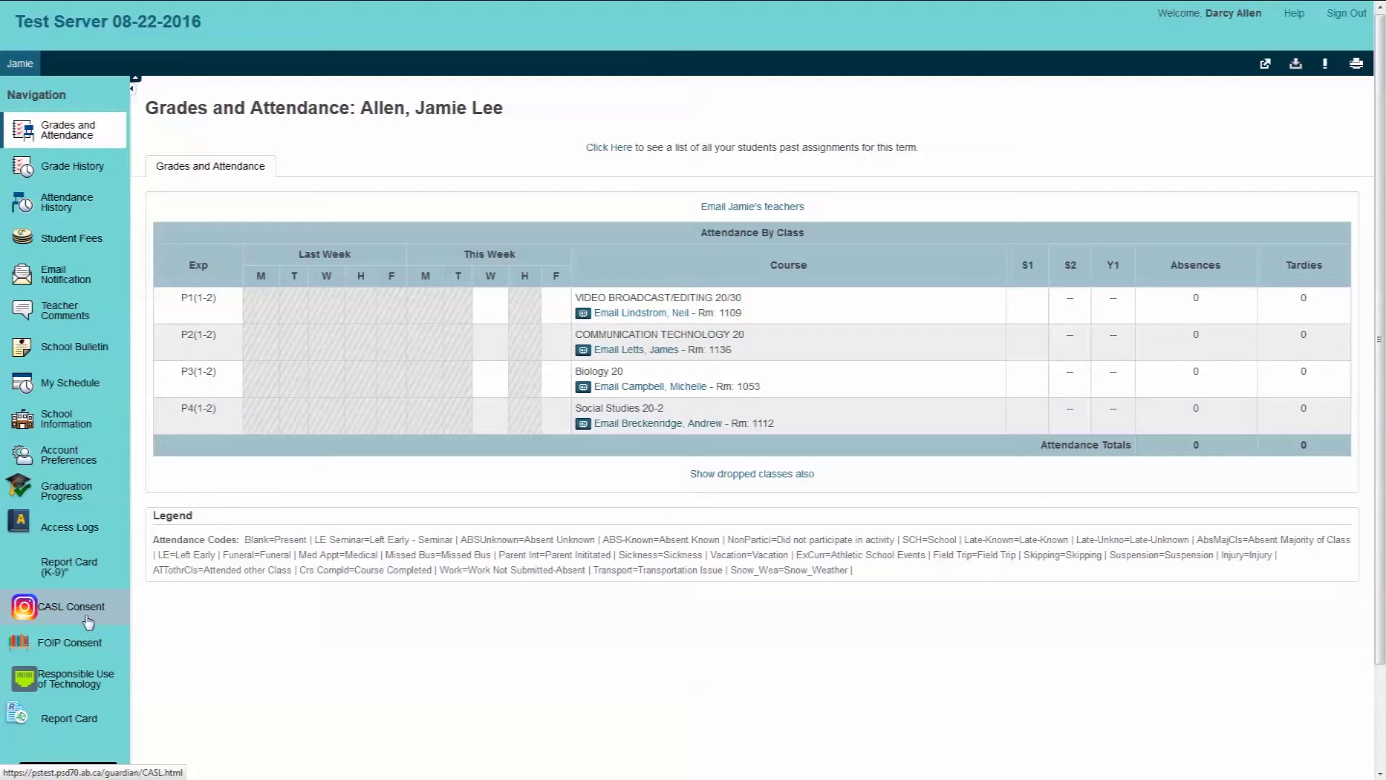
# Tick the CASL consent box for commercial electronic messages and submit it
pyautogui.click(88, 622)
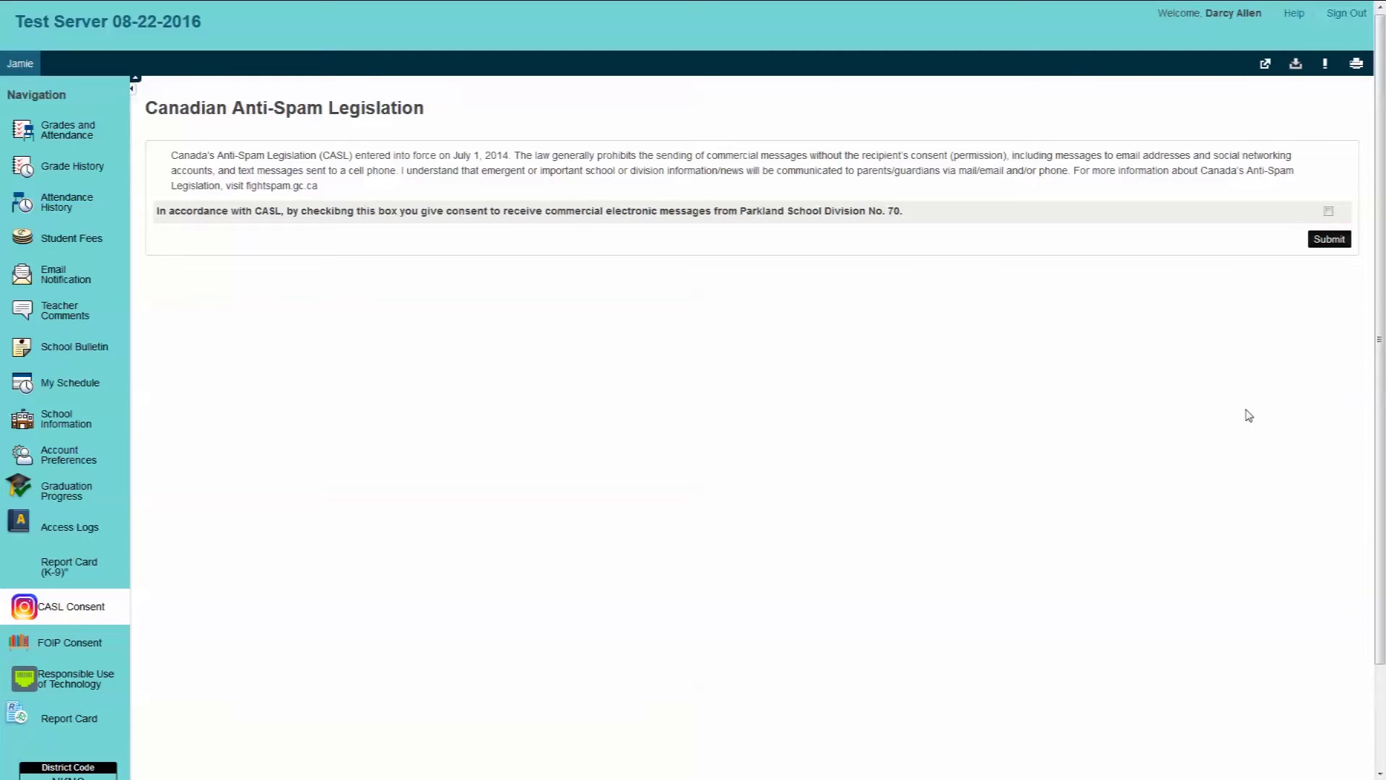
pyautogui.click(1329, 212)
pyautogui.click(1315, 243)
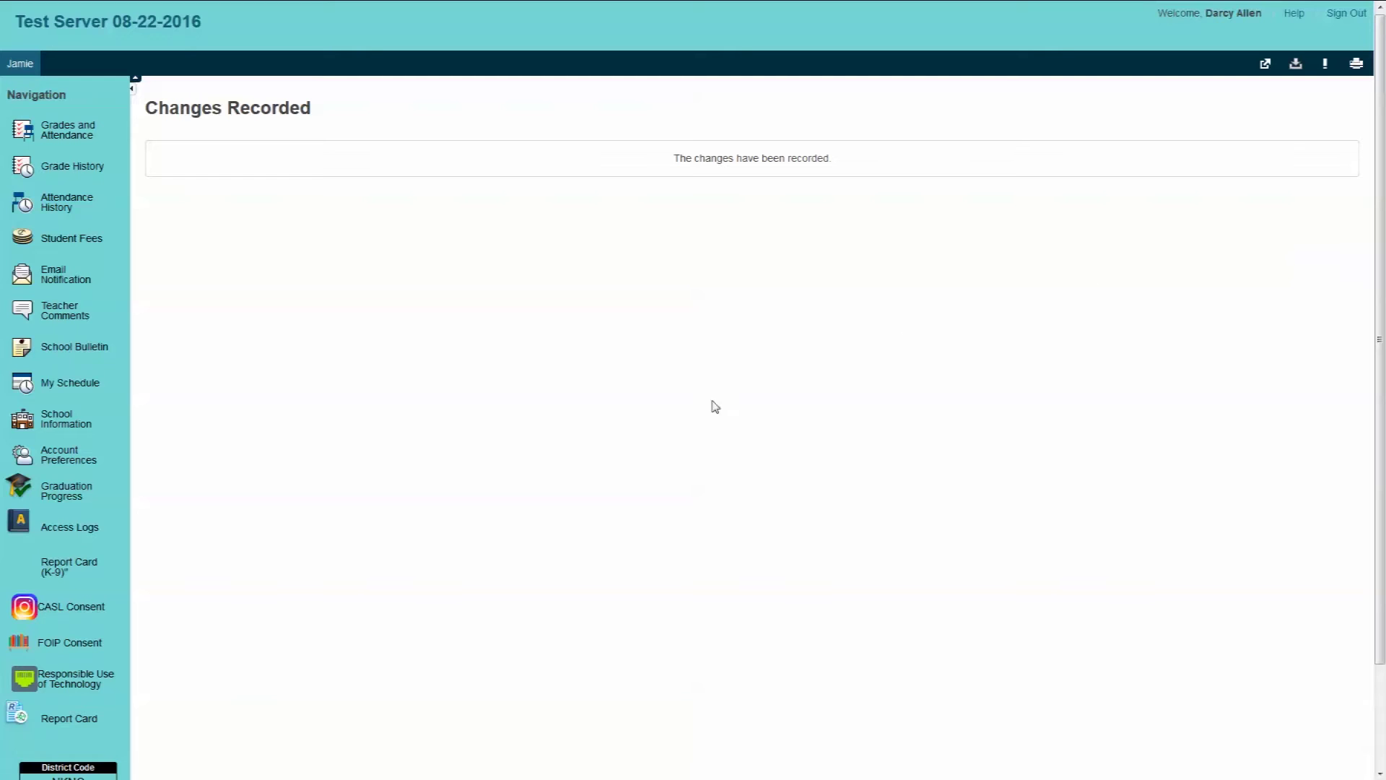
# Tick the FOIP consent box for optional school activities and submit the form
pyautogui.click(90, 649)
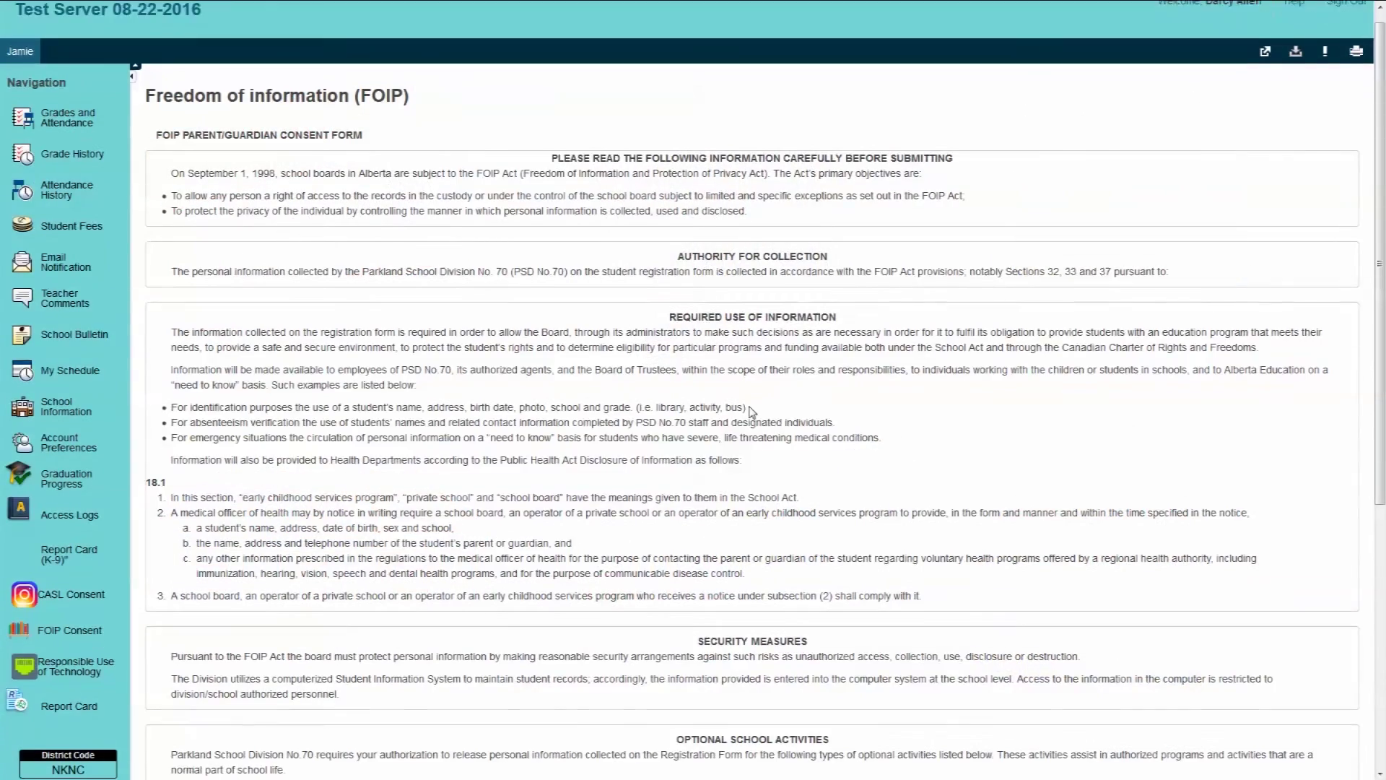
pyautogui.scroll(-2, 720, 336)
pyautogui.scroll(-2, 742, 390)
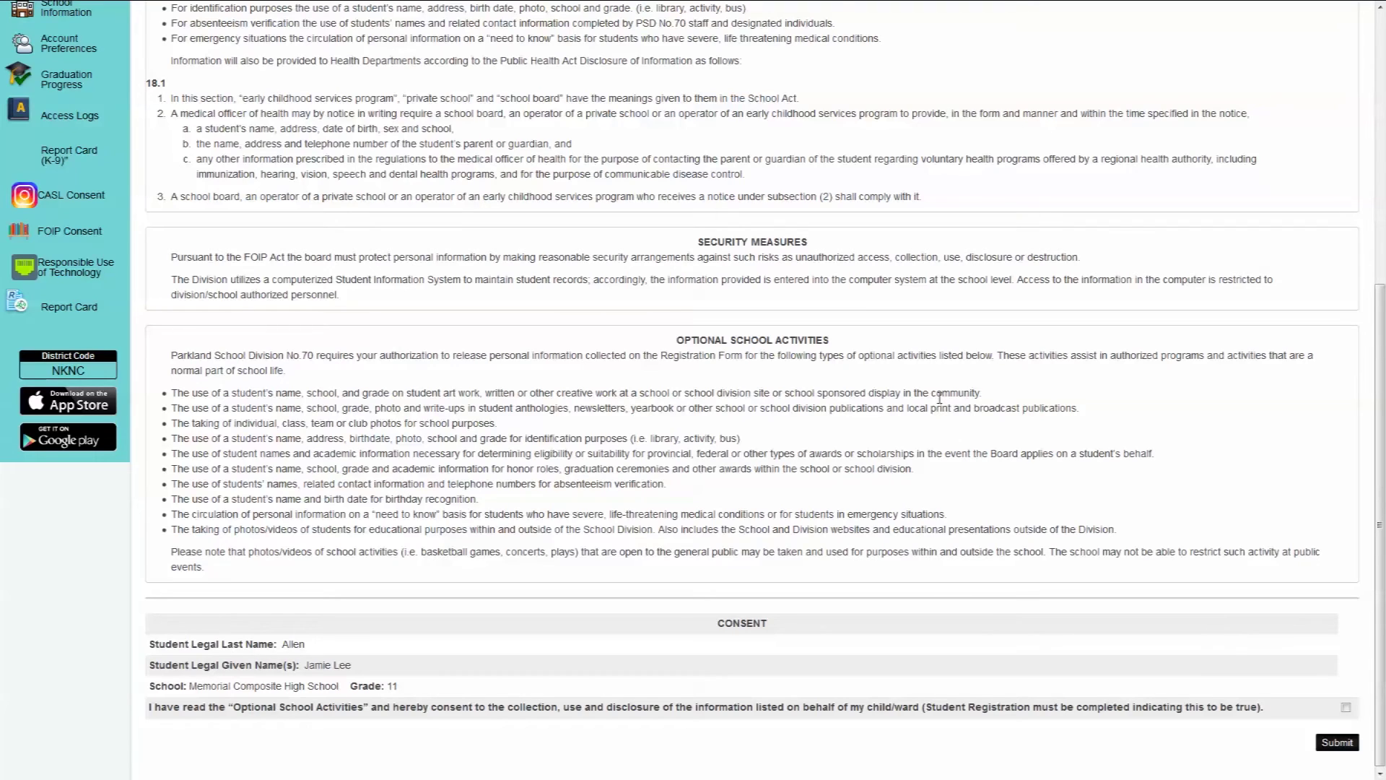
pyautogui.click(1346, 709)
pyautogui.click(1338, 744)
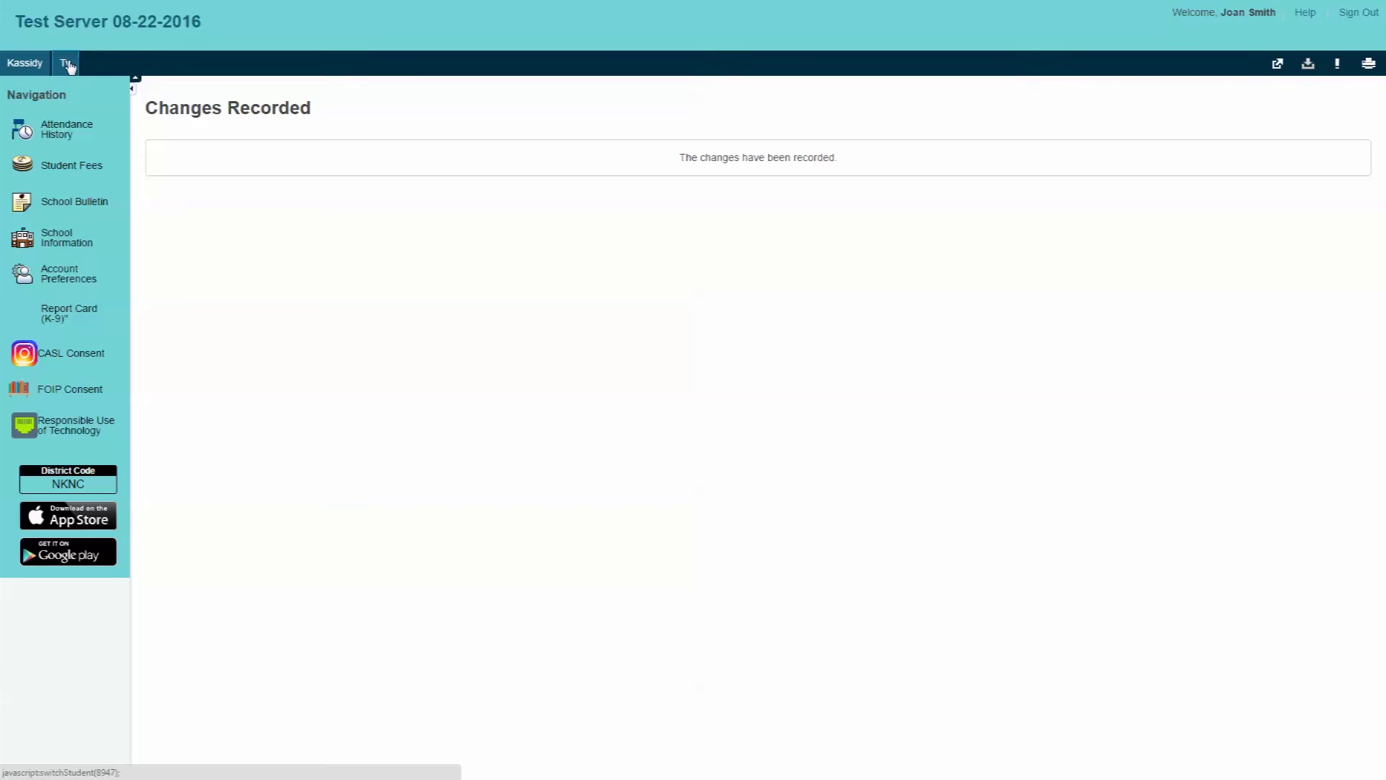
# Switch to Ty's tab, then tick and submit his CASL consent
pyautogui.click(67, 65)
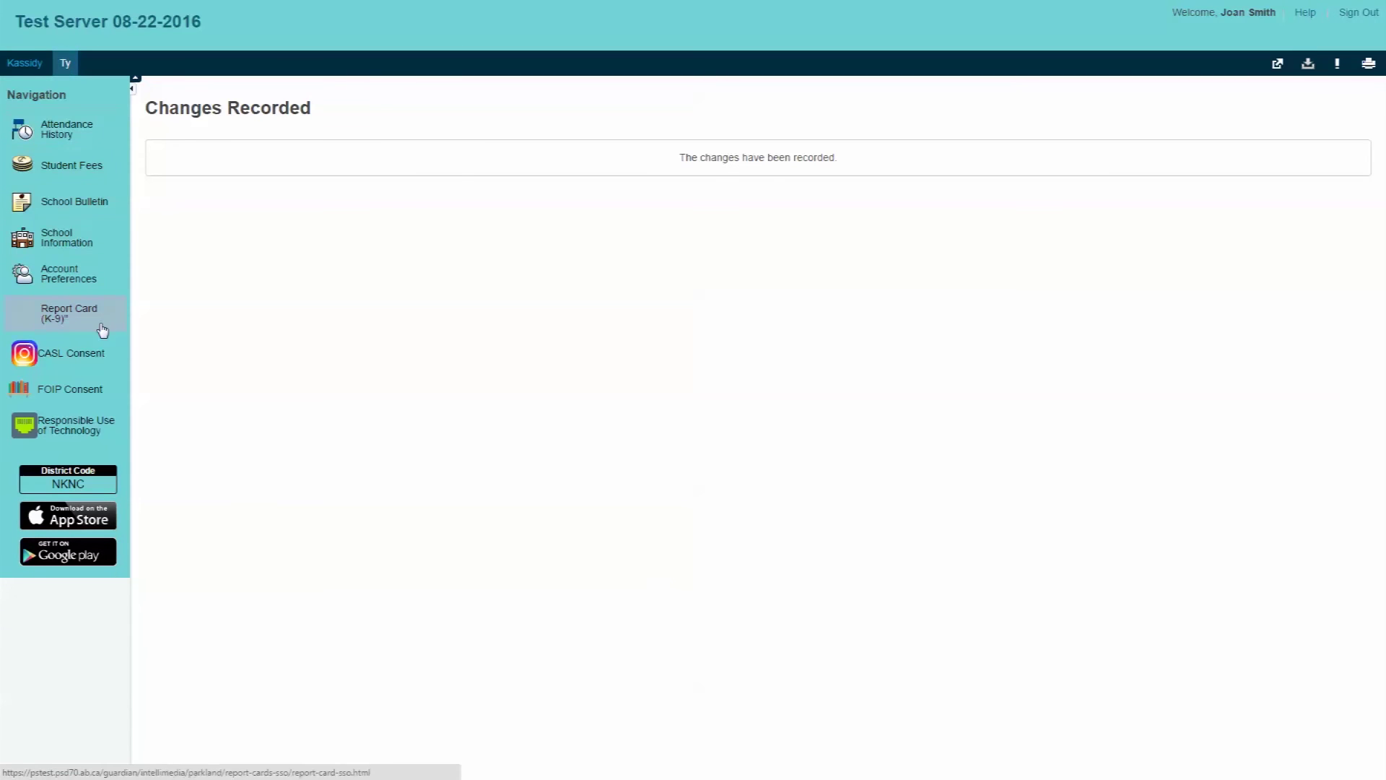
pyautogui.click(99, 361)
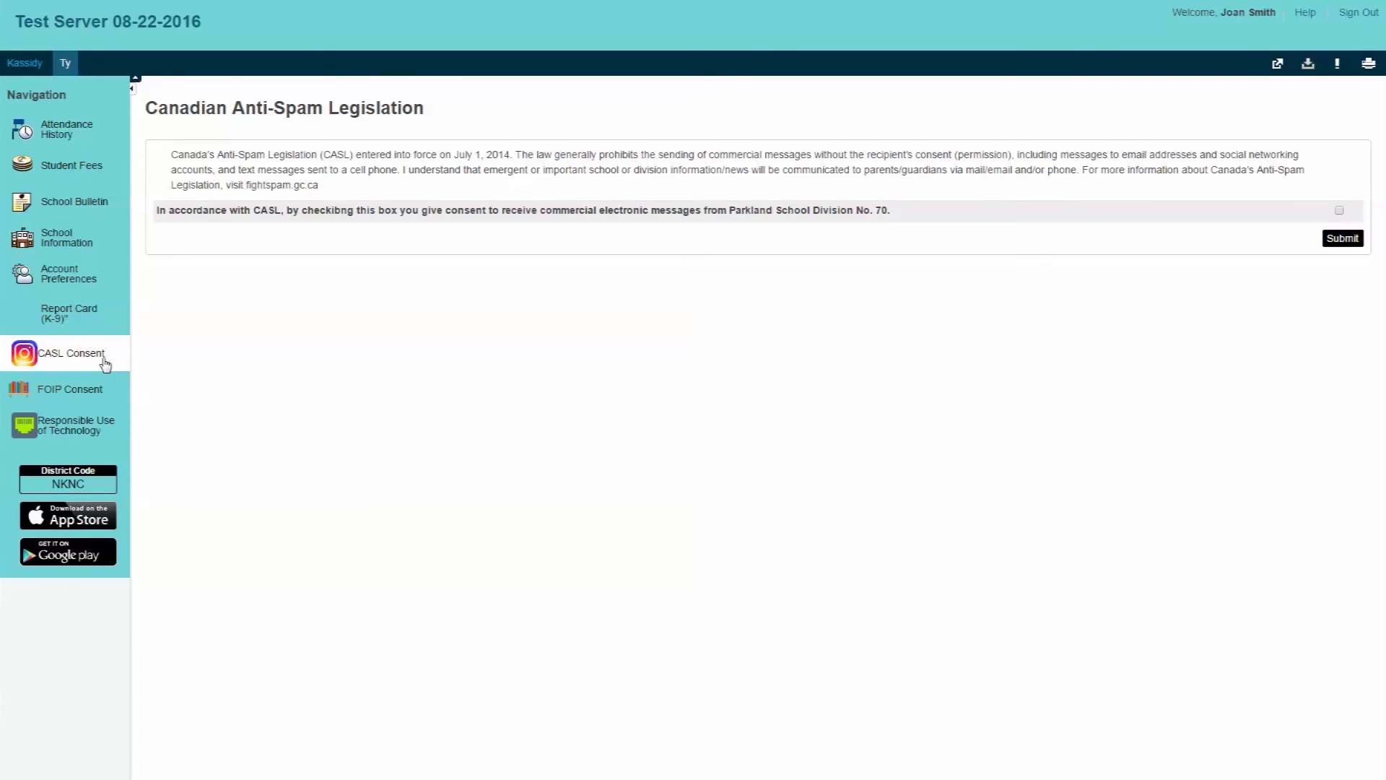
pyautogui.click(1339, 213)
pyautogui.click(1341, 246)
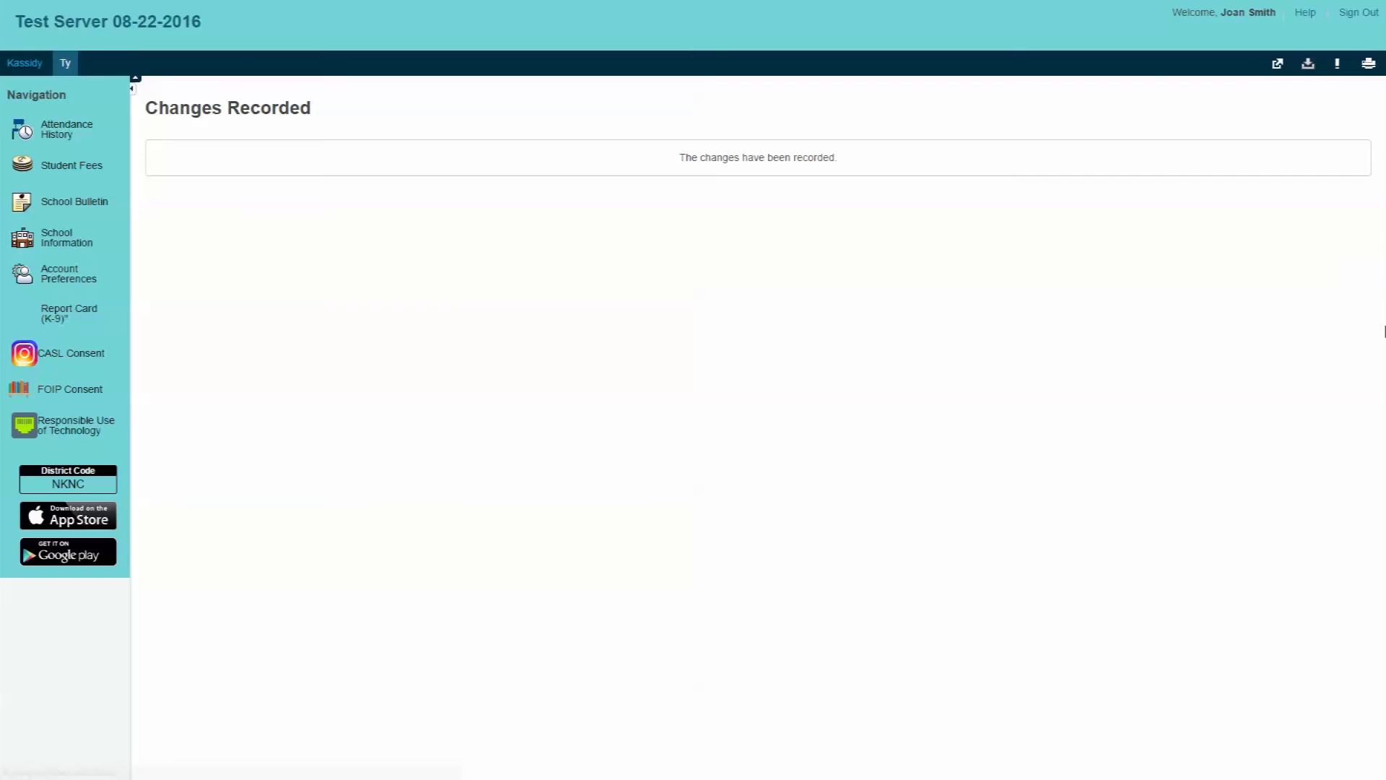